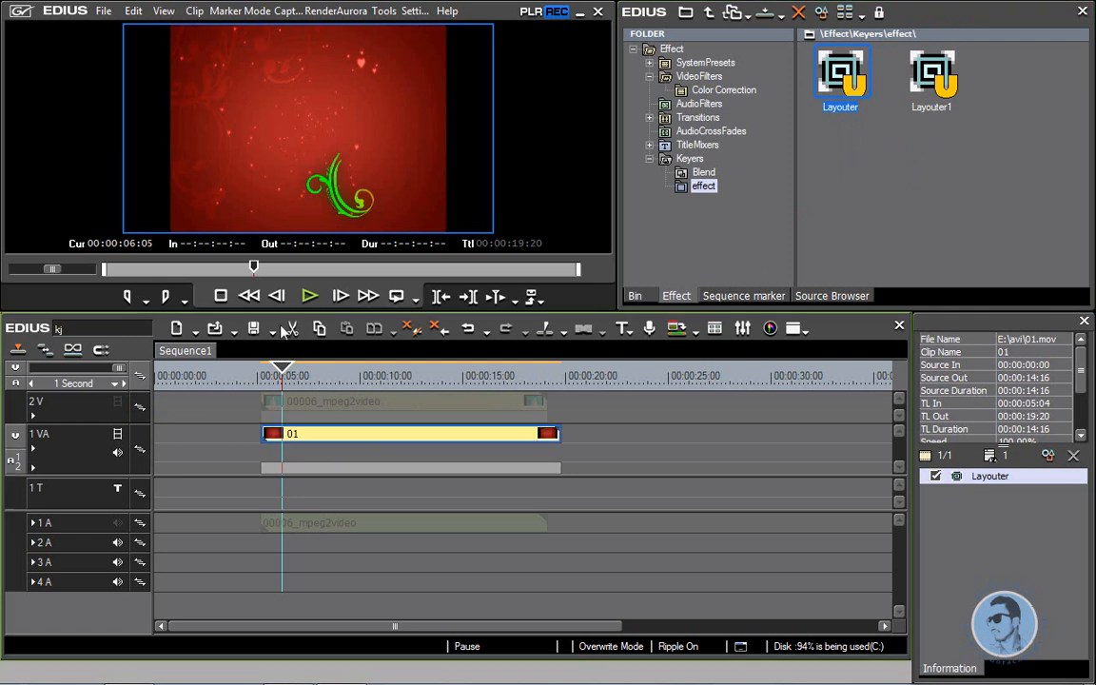
# Step: Turn on the 2V track's video and apply the Chromakey keyer to its 00006_mpeg2video clip
pyautogui.click(117, 401)
pyautogui.moveTo(280, 376); pyautogui.dragTo(289, 376)
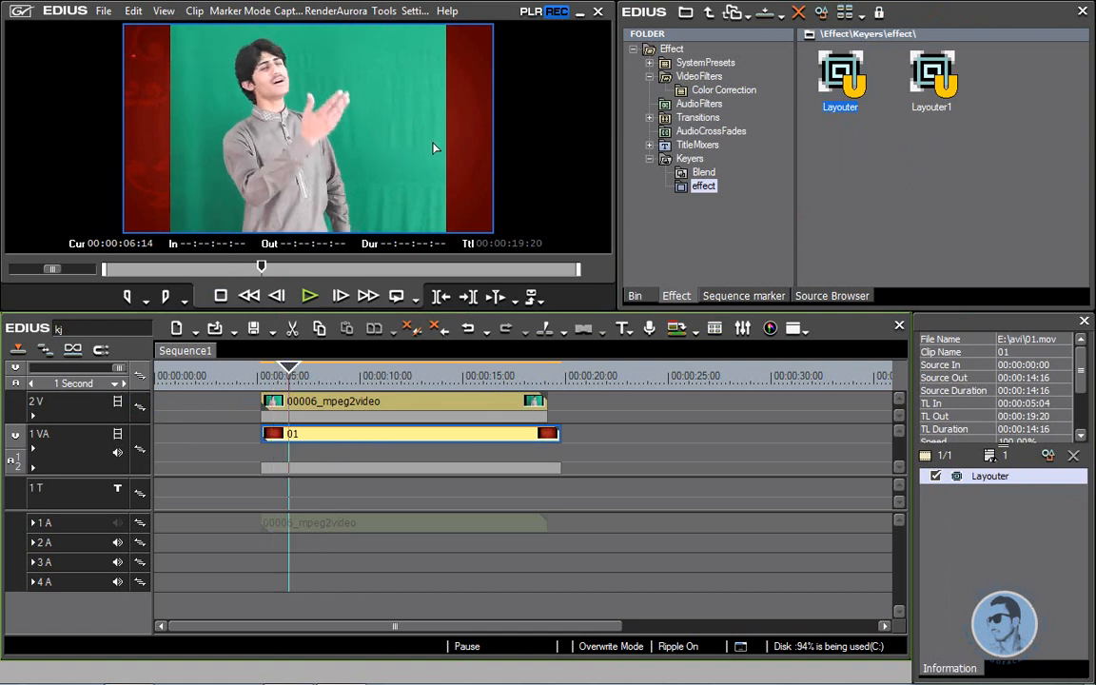
pyautogui.click(689, 159)
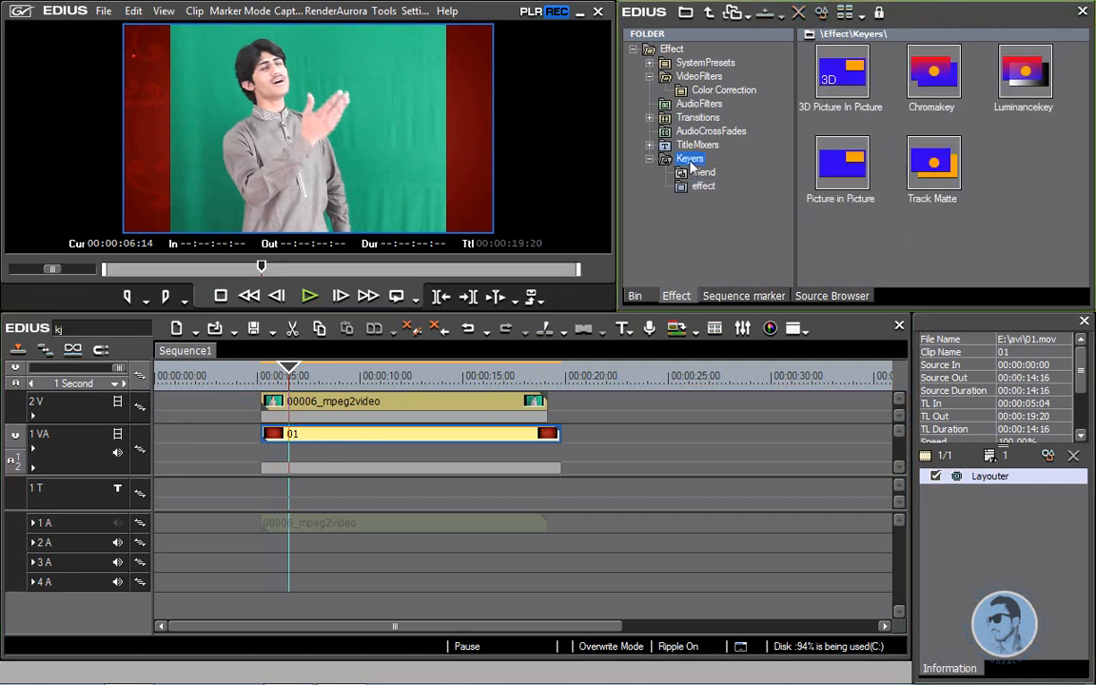
pyautogui.click(934, 76)
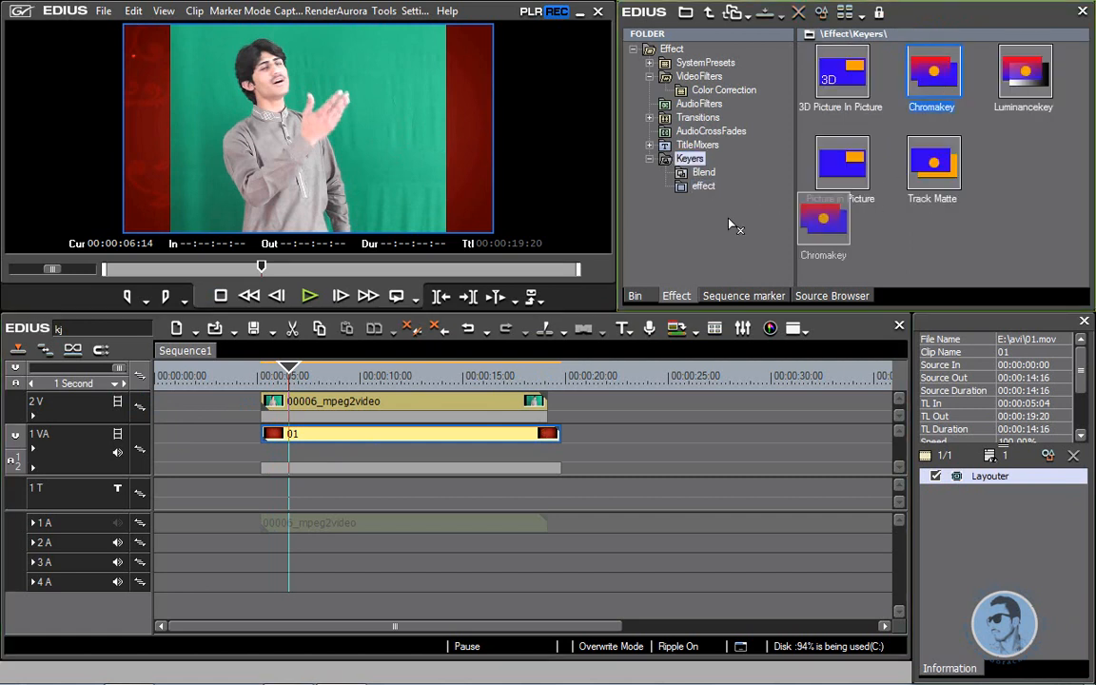
pyautogui.moveTo(385, 393); pyautogui.dragTo(385, 414)
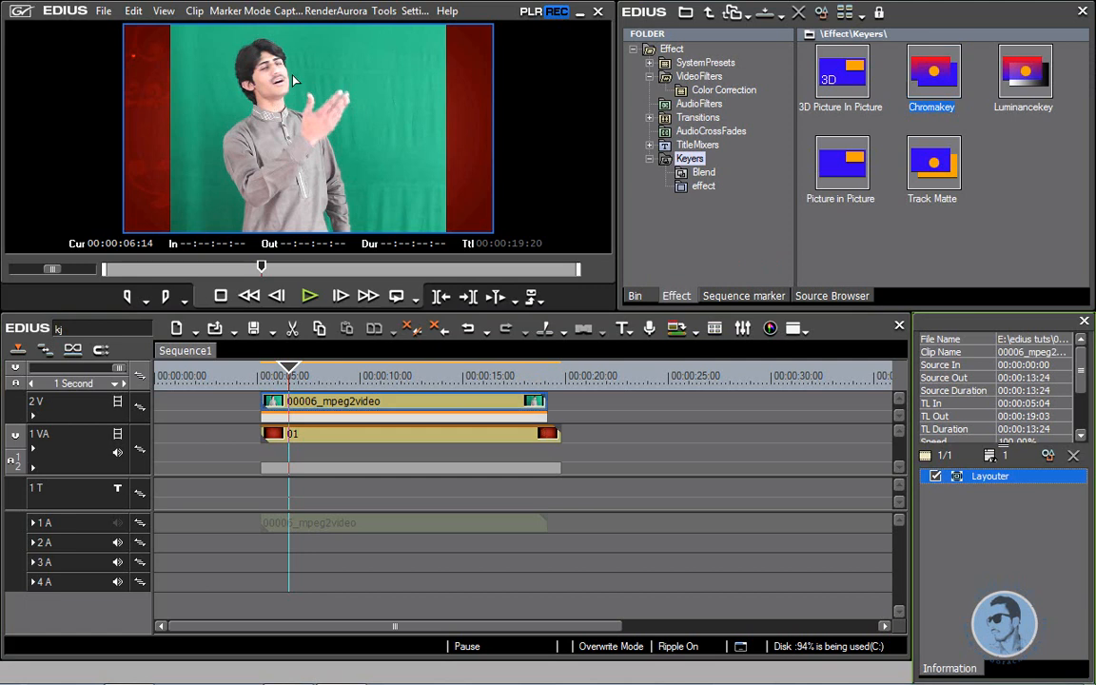
# Step: Play the timeline from near the start of the clips to check the keyed green-screen footage
pyautogui.moveTo(288, 367); pyautogui.dragTo(276, 369)
pyautogui.click(313, 294)
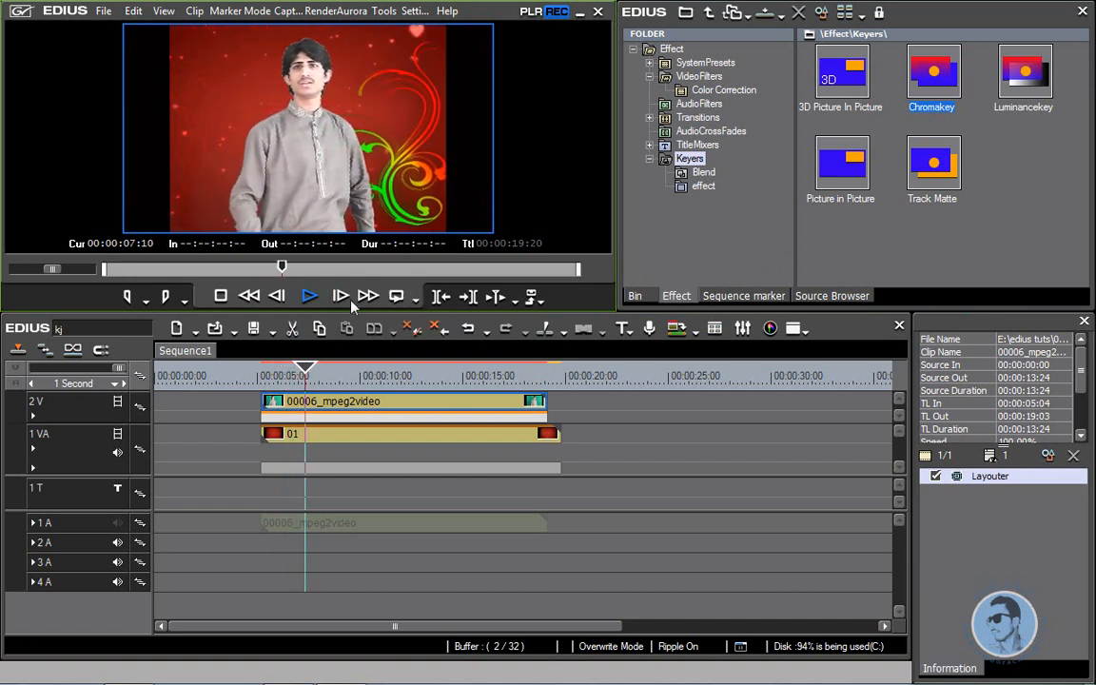
pyautogui.click(309, 296)
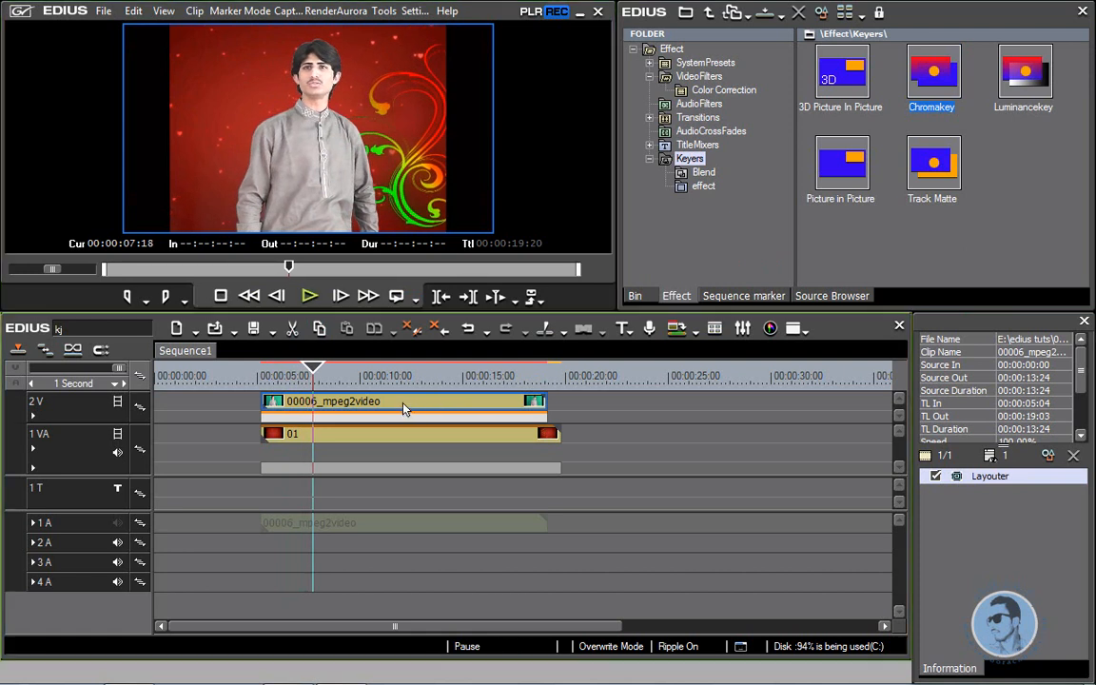
# Step: Apply the saved Layouter preset from the Keyers effect folder to the 00006_mpeg2video clip on 2V
pyautogui.click(430, 405)
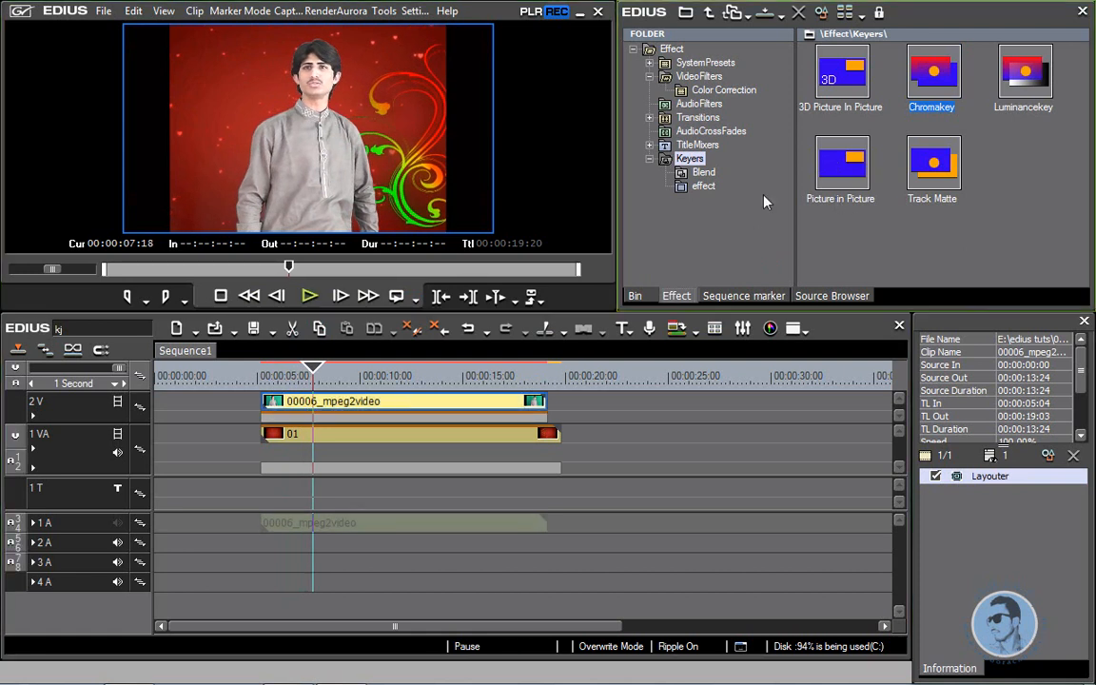
pyautogui.click(634, 296)
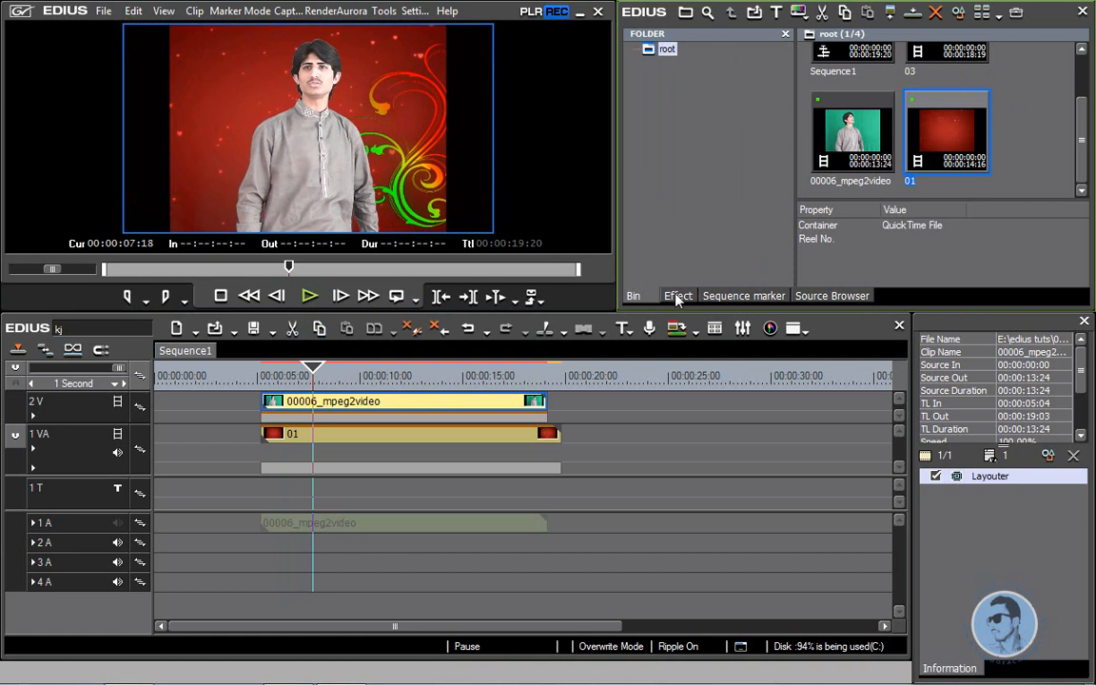
pyautogui.click(676, 296)
pyautogui.click(701, 185)
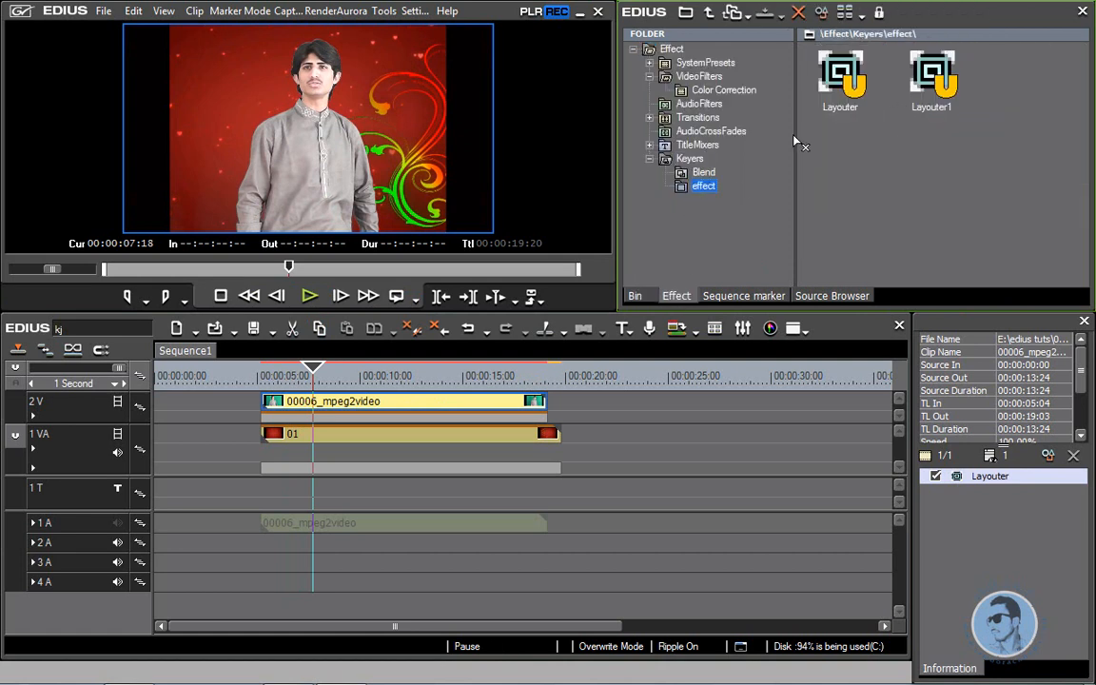
pyautogui.moveTo(437, 385); pyautogui.dragTo(411, 399)
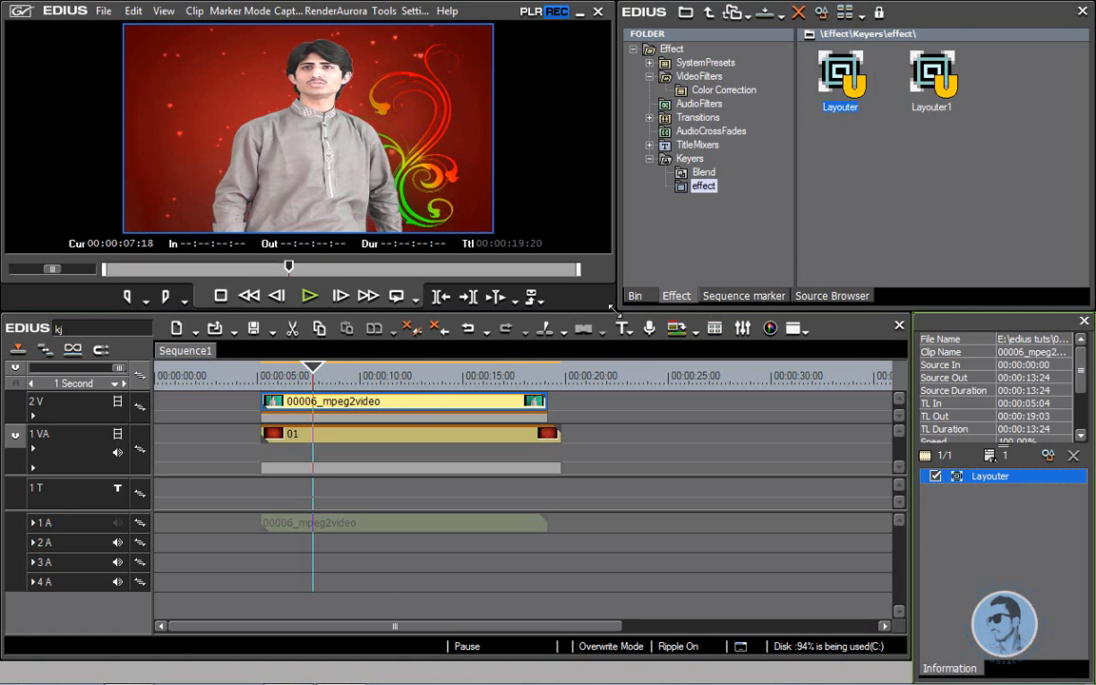
# Step: Enlarge the preview window and play the composite from about 00:00:05:22
pyautogui.moveTo(617, 312); pyautogui.dragTo(723, 396)
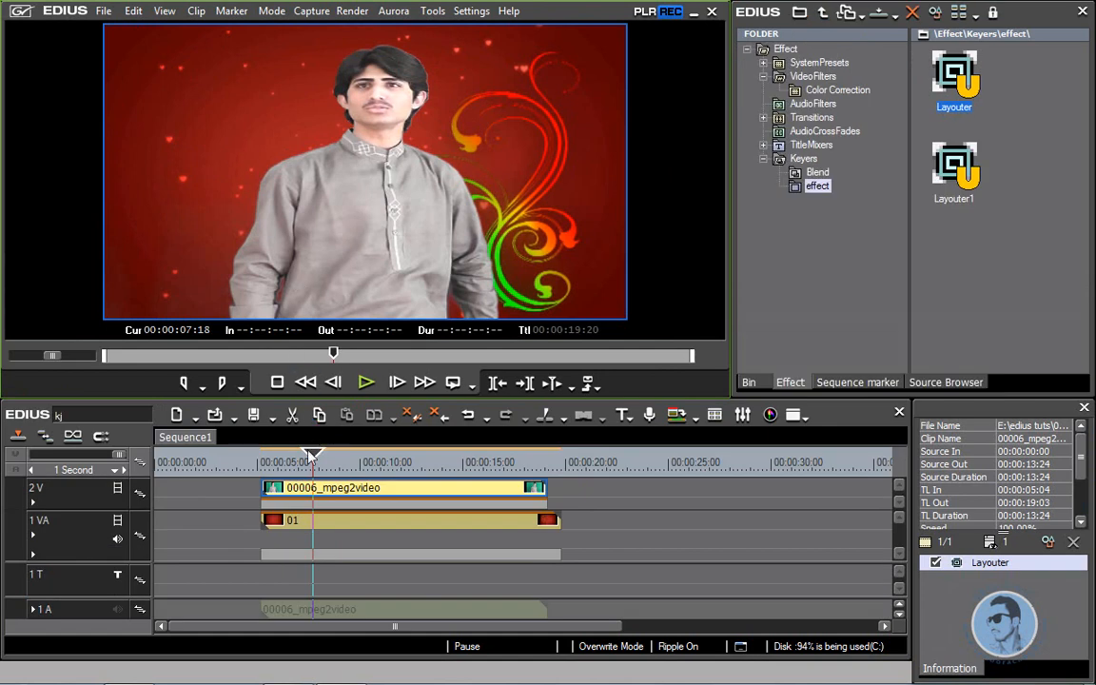
pyautogui.click(276, 466)
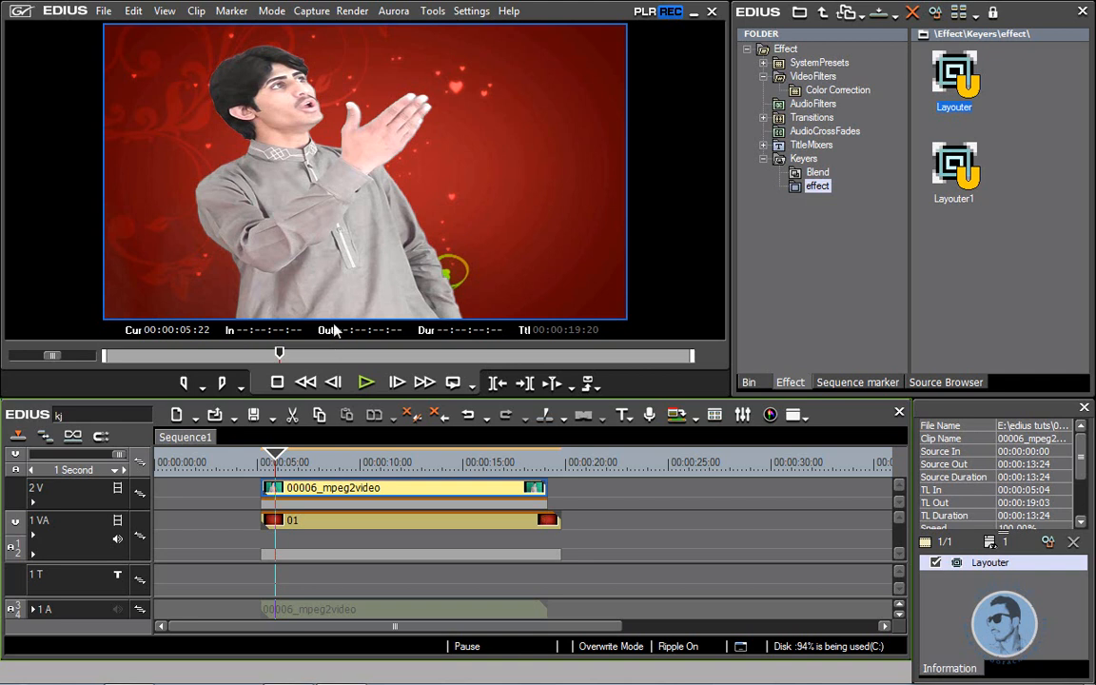
pyautogui.click(367, 382)
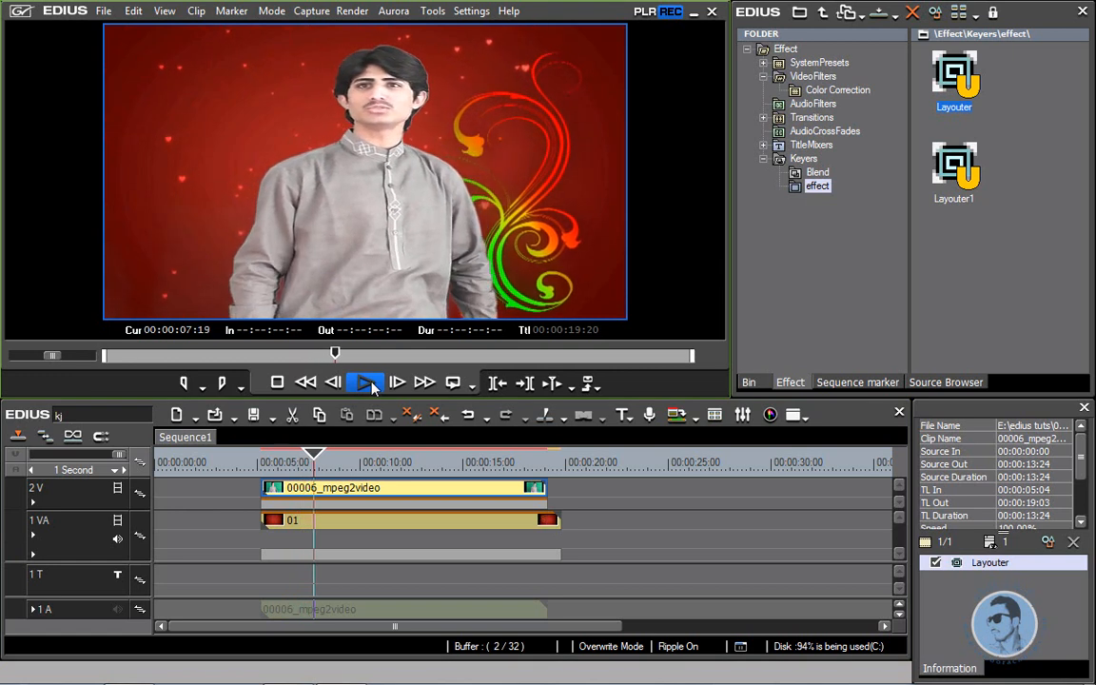
pyautogui.click(369, 382)
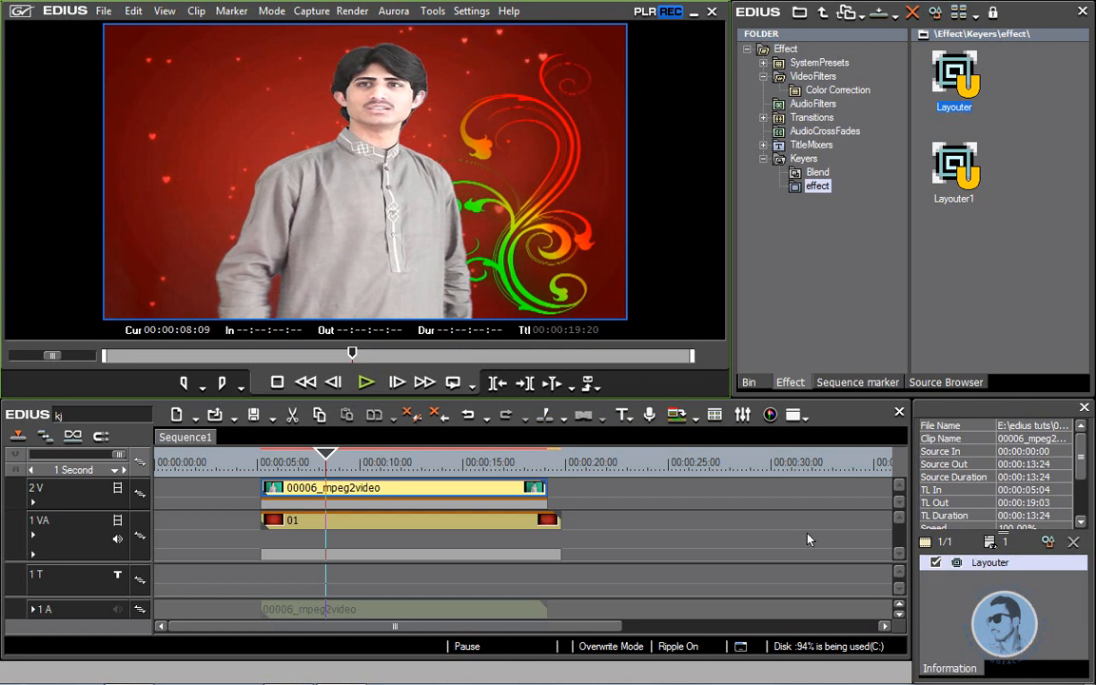
# Step: Open the Chromakey settings of the 00006_mpeg2video clip and try Cancel Color ranges of 1 and 40
pyautogui.click(464, 502)
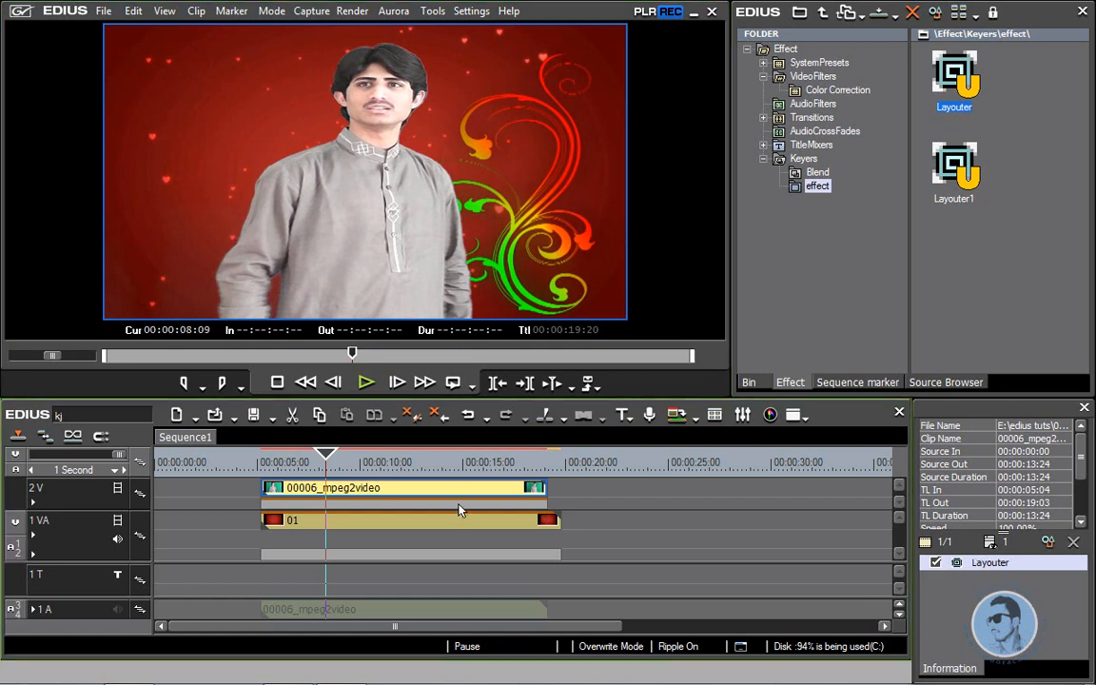
pyautogui.doubleClick(989, 562)
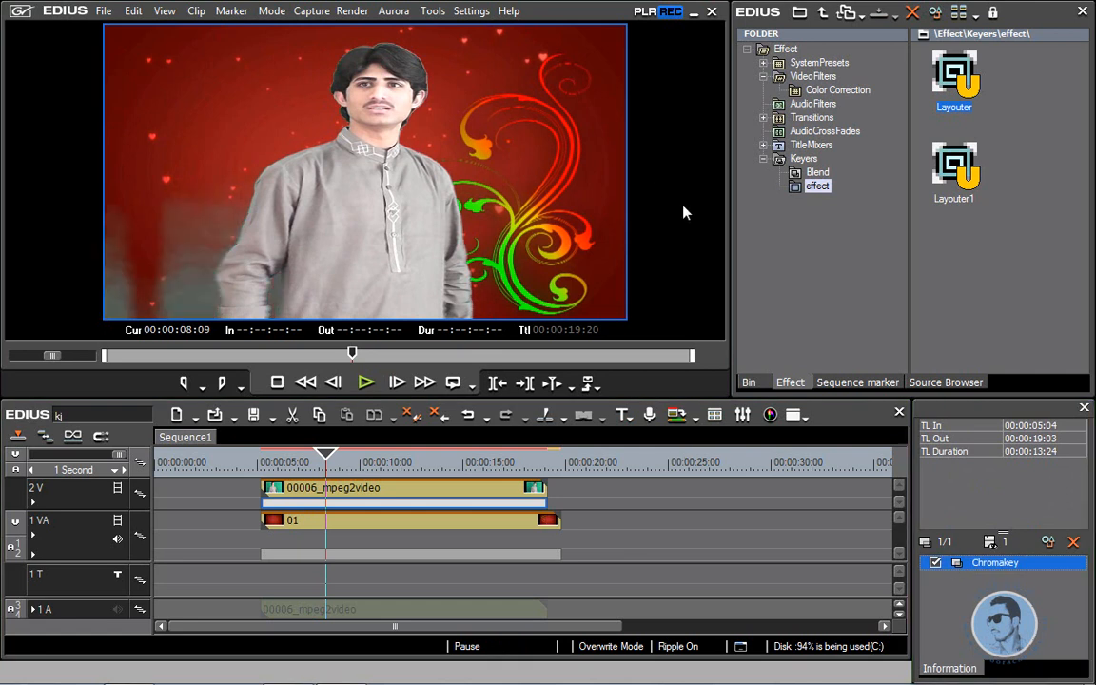
pyautogui.moveTo(797, 71); pyautogui.dragTo(651, 49)
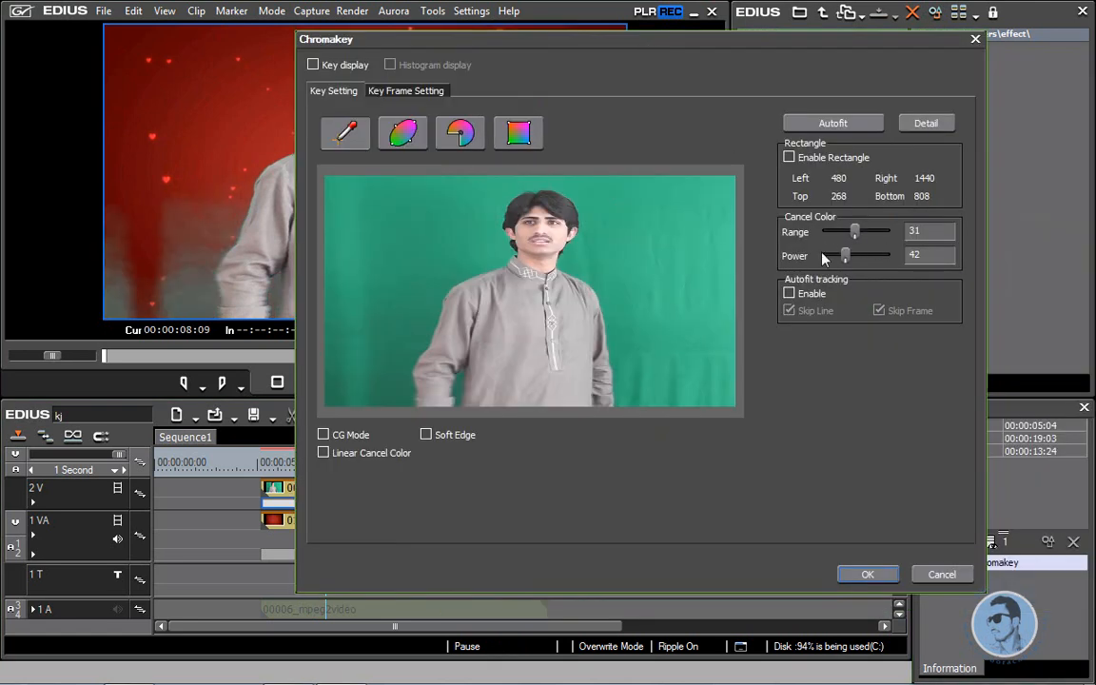
pyautogui.moveTo(700, 50); pyautogui.dragTo(580, 338)
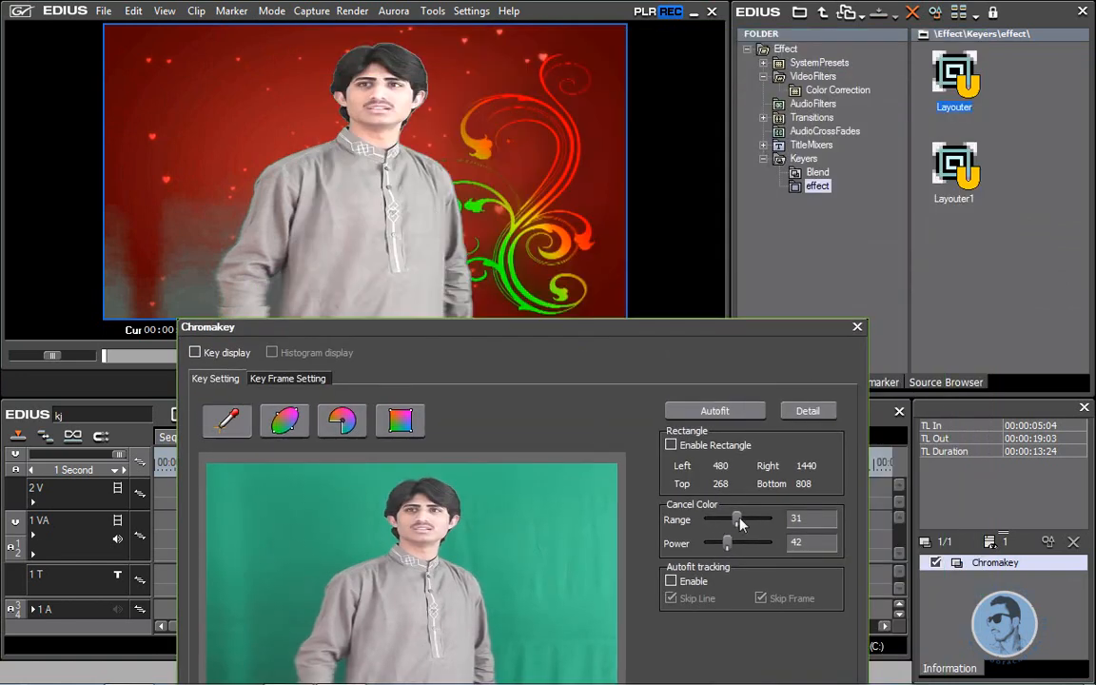
pyautogui.moveTo(740, 529); pyautogui.dragTo(697, 525)
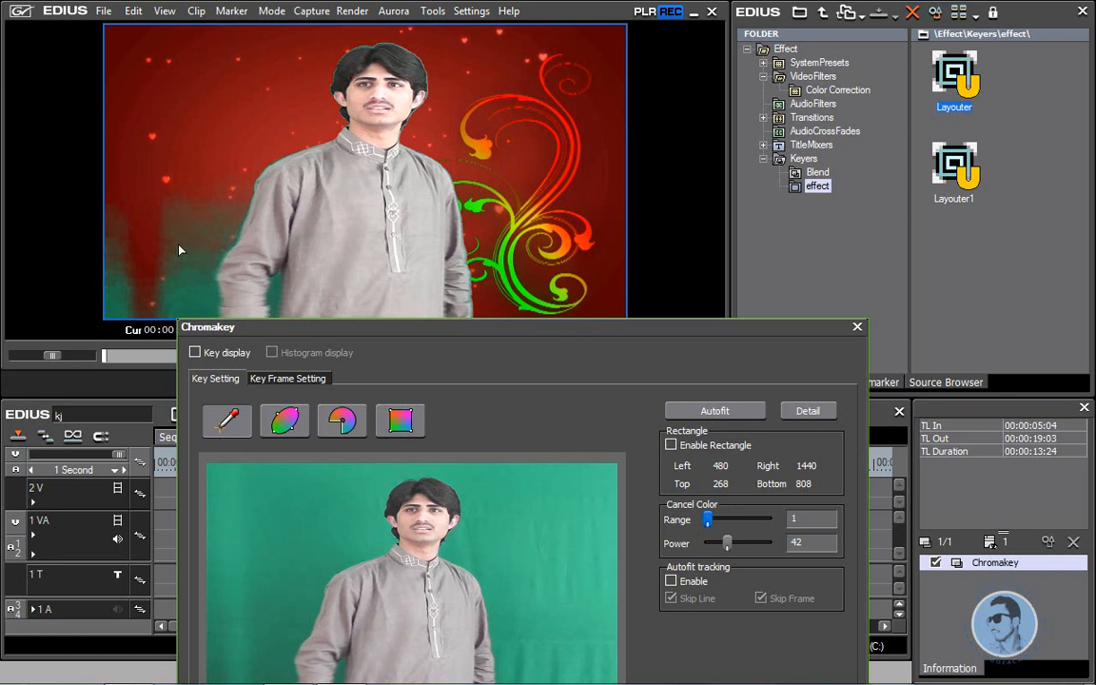
pyautogui.moveTo(707, 520); pyautogui.dragTo(749, 529)
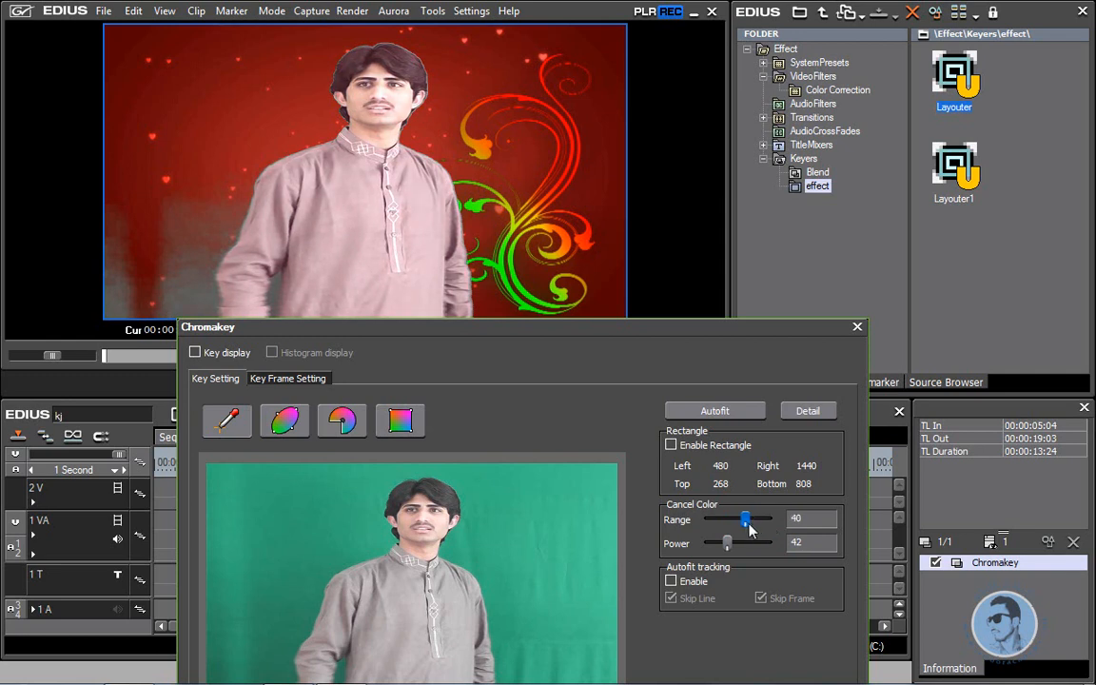
# Step: Try limiting the key to a rectangle around the man's head and shoulders, and switch the rectangle off
pyautogui.click(672, 445)
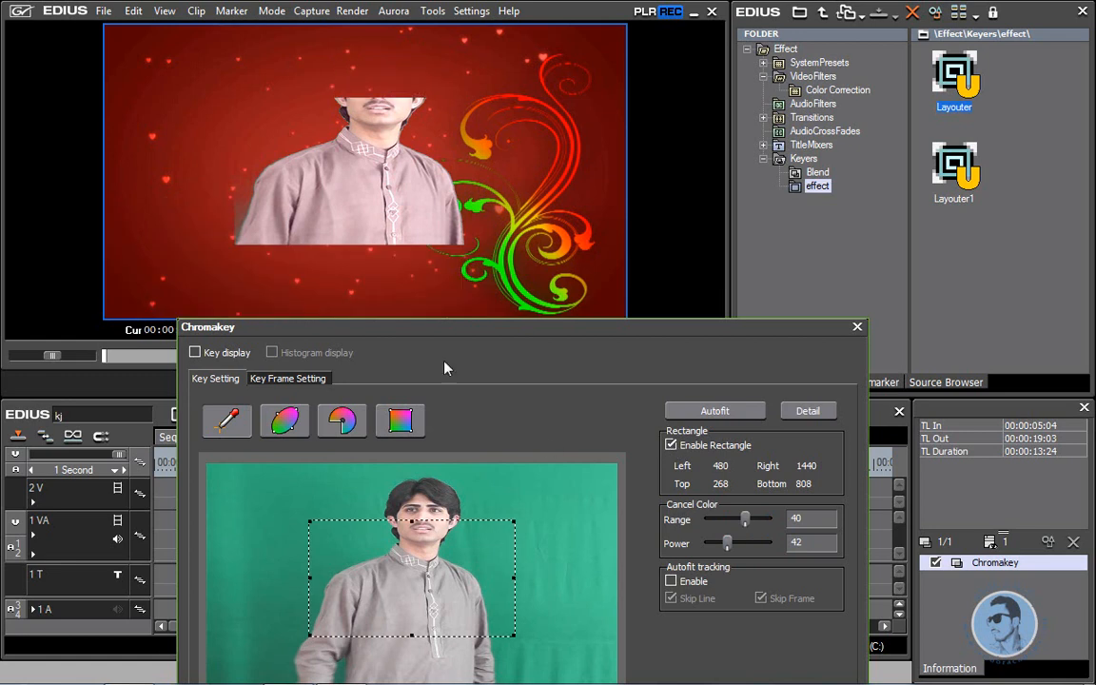
pyautogui.moveTo(446, 562); pyautogui.dragTo(462, 512)
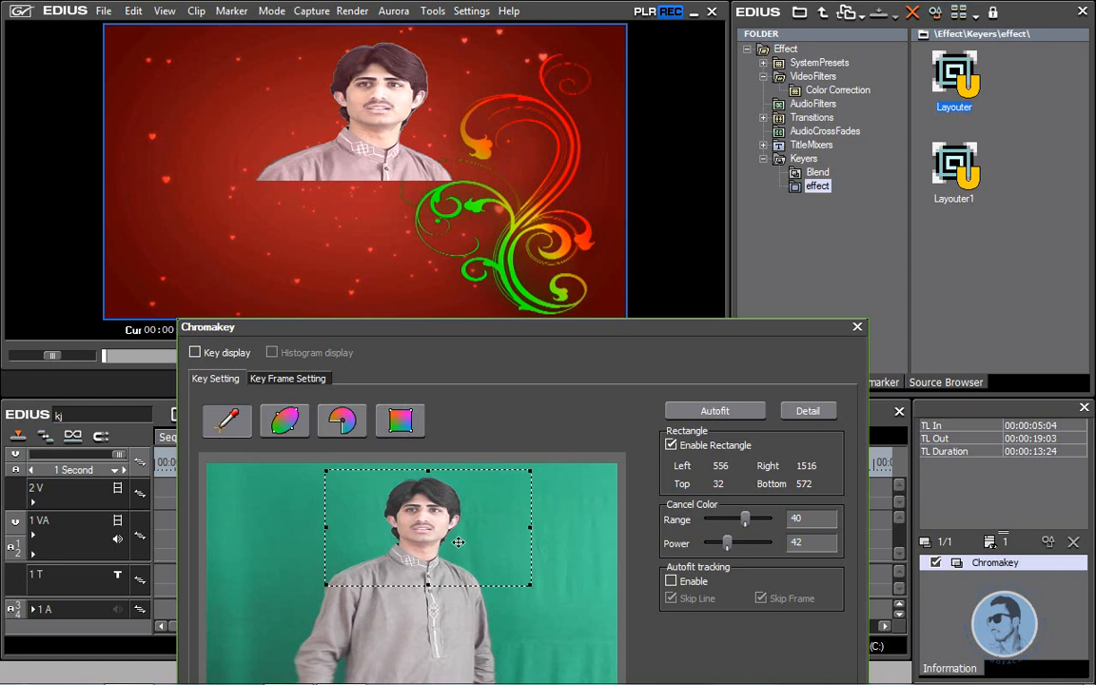
pyautogui.click(671, 445)
# Step: Try a Cancel Color range of 29 and power of 58, and discard the Chromakey changes
pyautogui.moveTo(745, 519); pyautogui.dragTo(734, 543)
pyautogui.moveTo(611, 330); pyautogui.dragTo(754, 154)
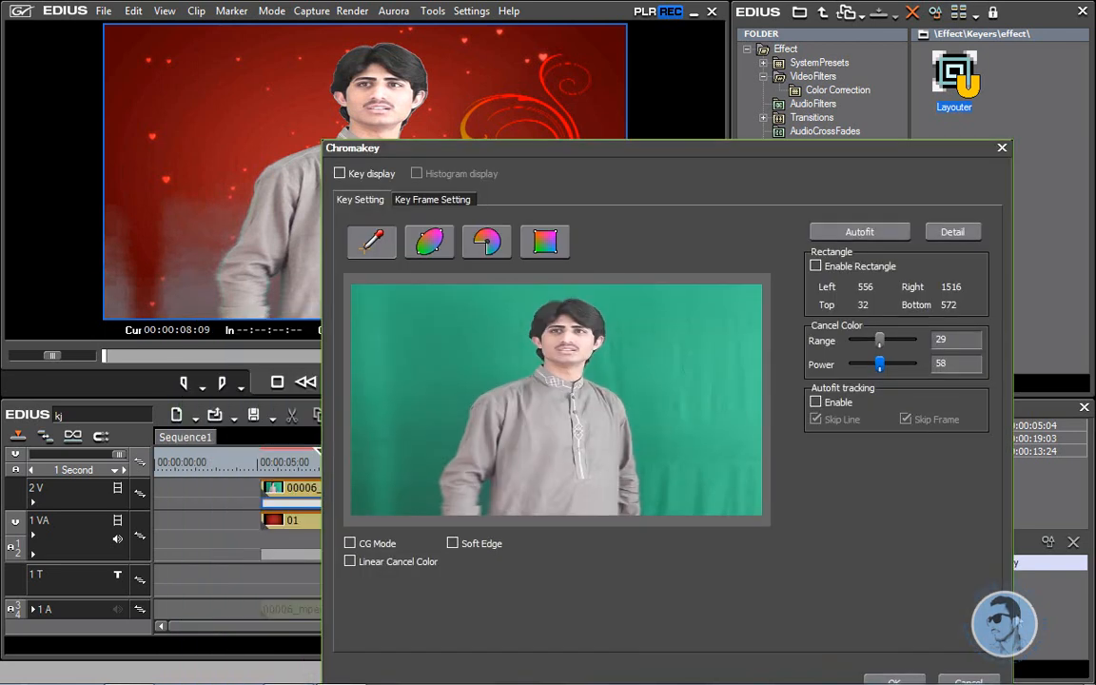
pyautogui.click(974, 677)
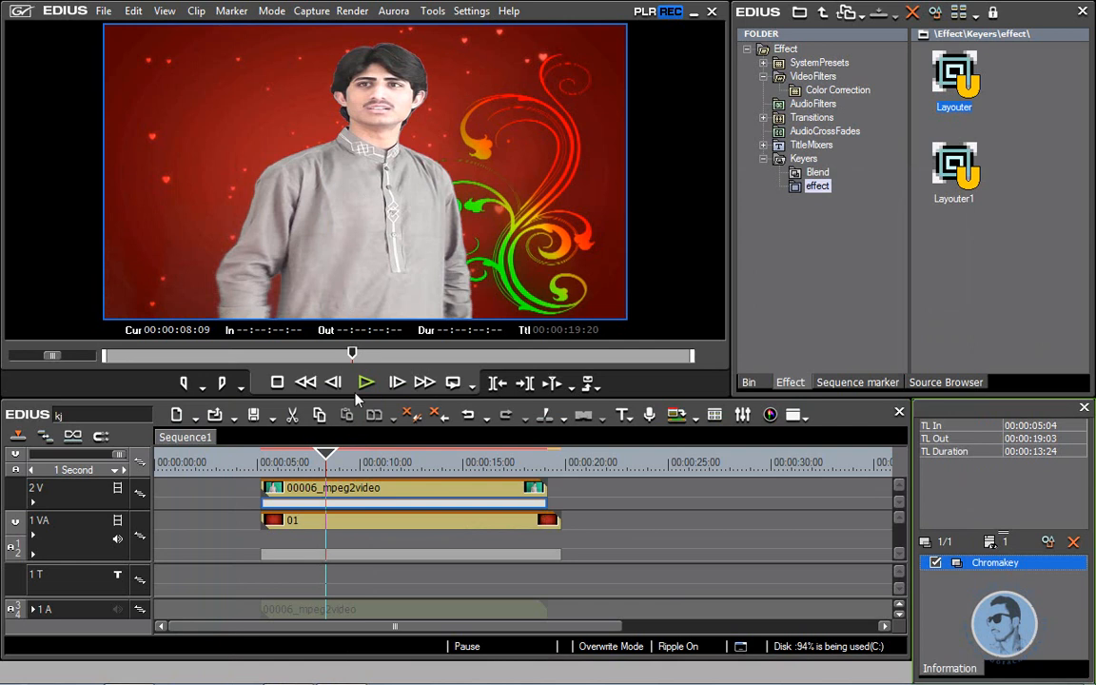
# Step: Play the composite from about 00:00:08:11 to check the edges of the keyed subject
pyautogui.moveTo(326, 458)
pyautogui.mouseDown()
pyautogui.moveTo(281, 455)
pyautogui.moveTo(330, 462)
pyautogui.mouseUp()
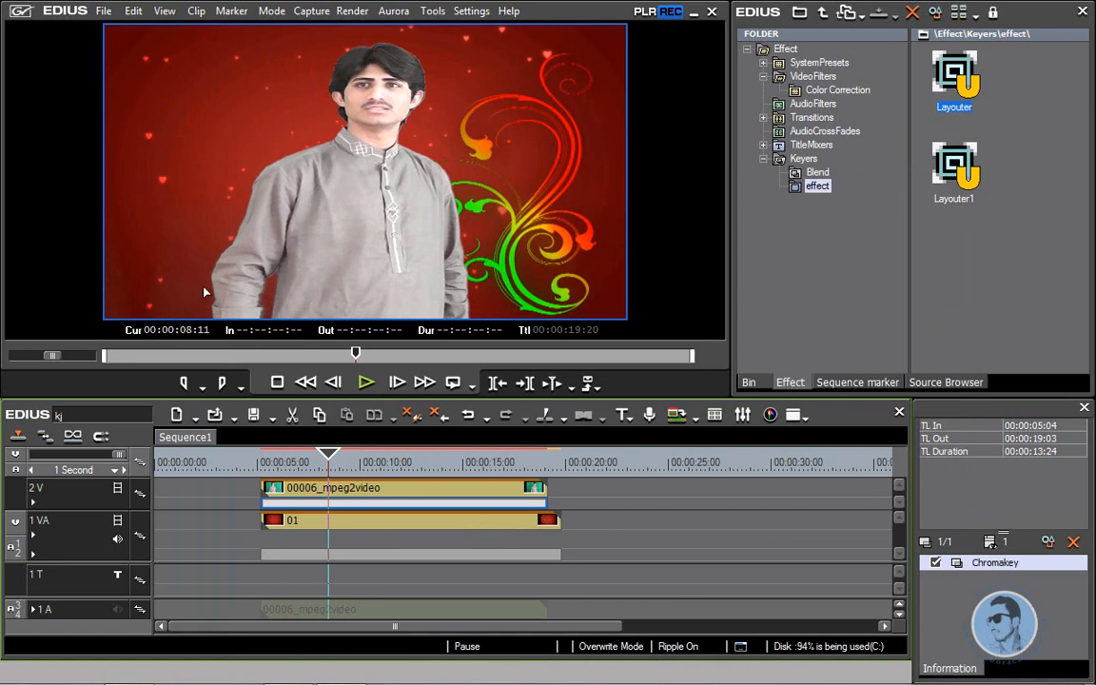
pyautogui.click(367, 383)
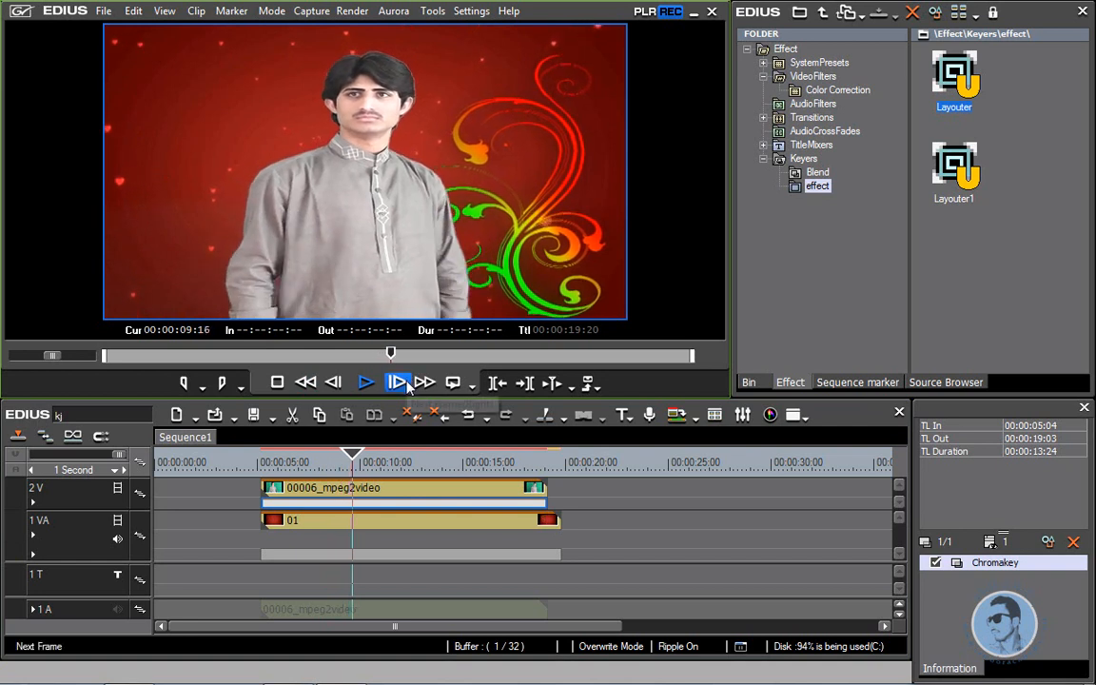
pyautogui.click(371, 384)
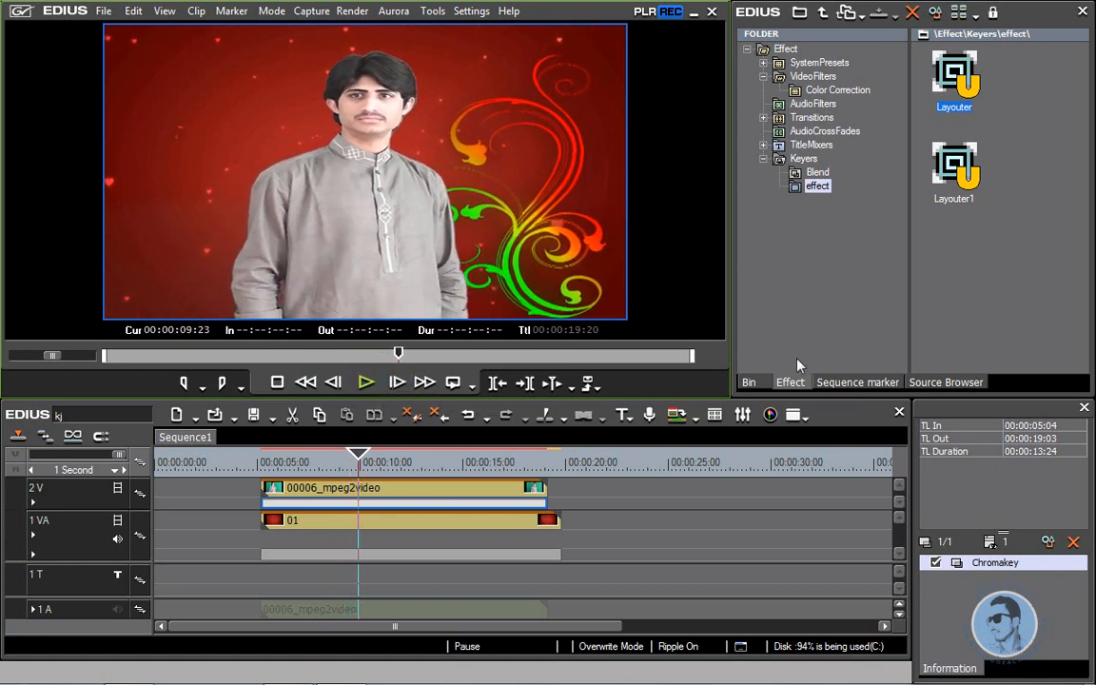
# Step: Import the background clip 005.avi from the avi folder into the bin
pyautogui.click(748, 382)
pyautogui.scroll(-2, 1078, 181)
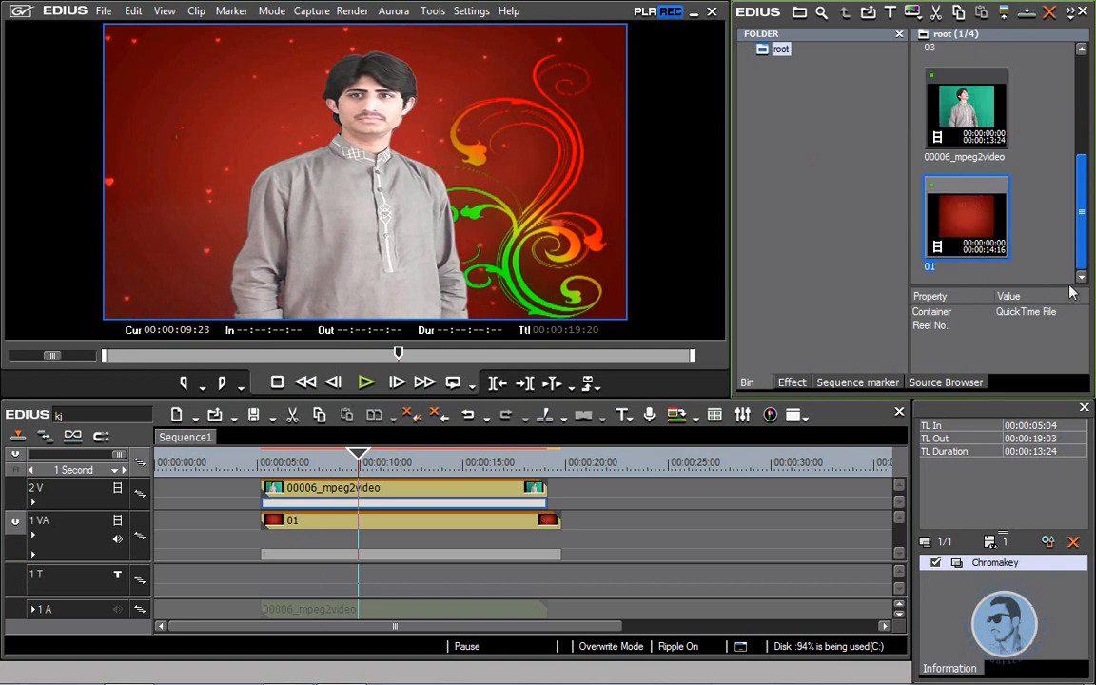
pyautogui.doubleClick(1030, 218)
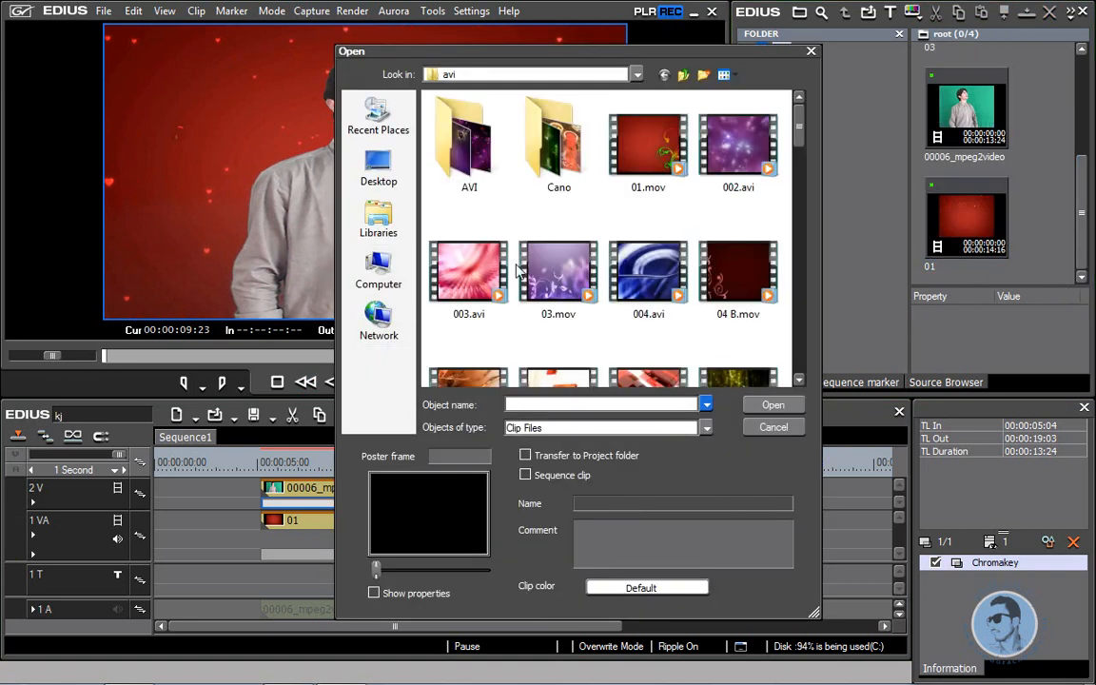
pyautogui.moveTo(801, 143); pyautogui.dragTo(800, 165)
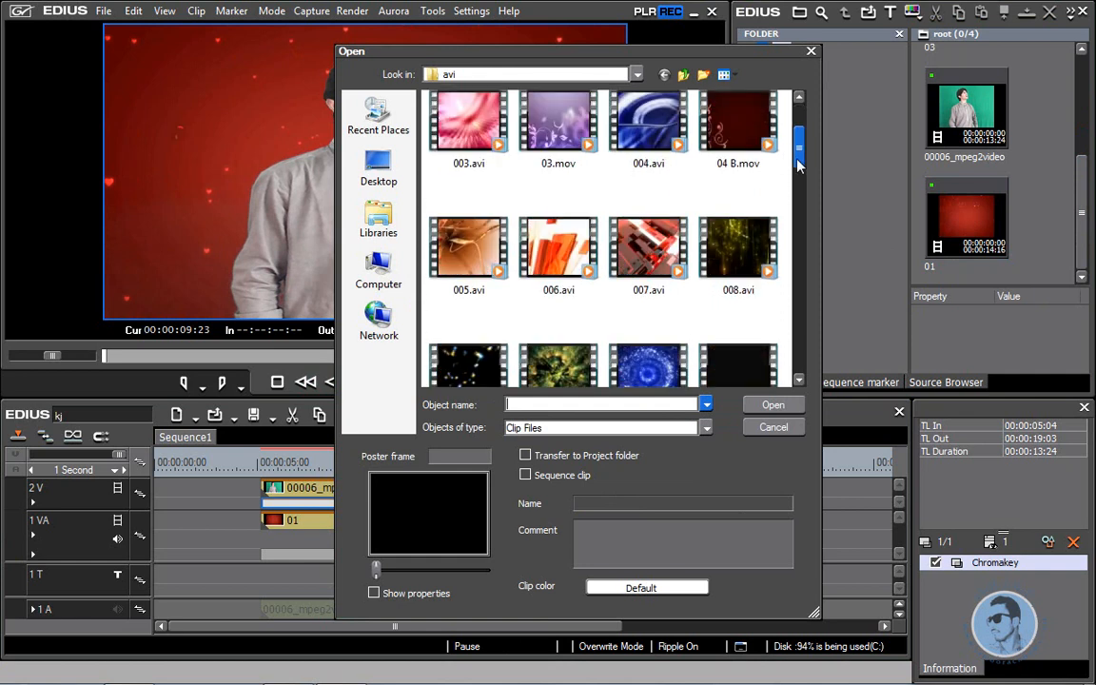
pyautogui.click(480, 249)
pyautogui.click(771, 405)
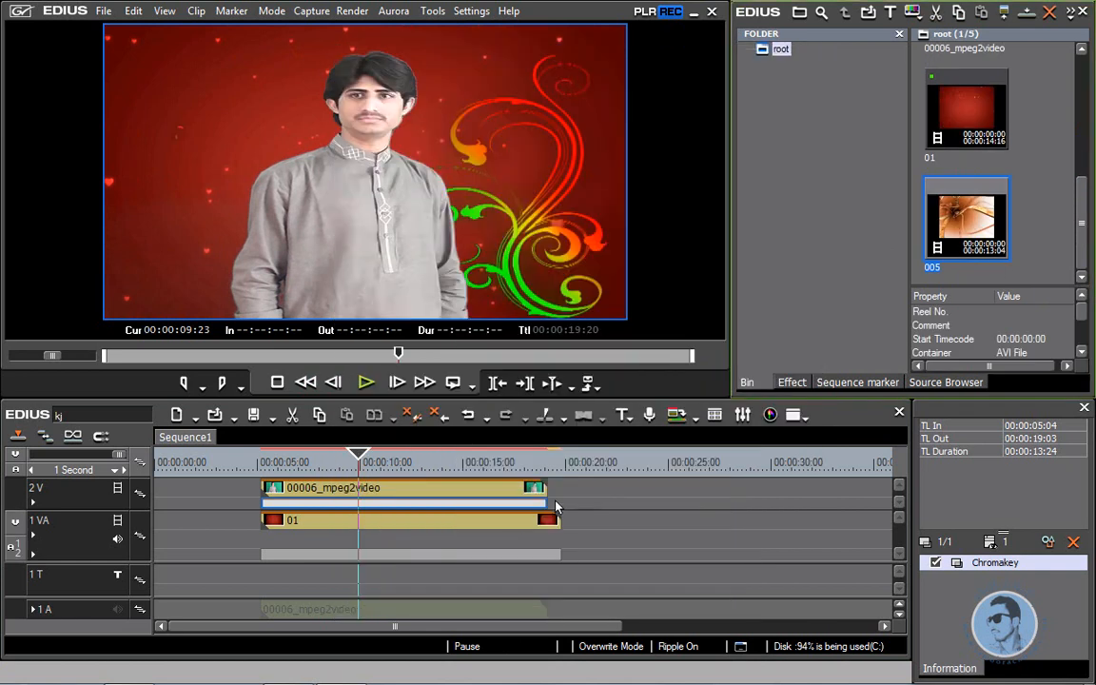
# Step: Move clip 01 on 1VA to start at 00:00:20:20 and place clip 005 beneath the keyed footage at 00:00:05:04
pyautogui.moveTo(501, 526); pyautogui.dragTo(822, 522)
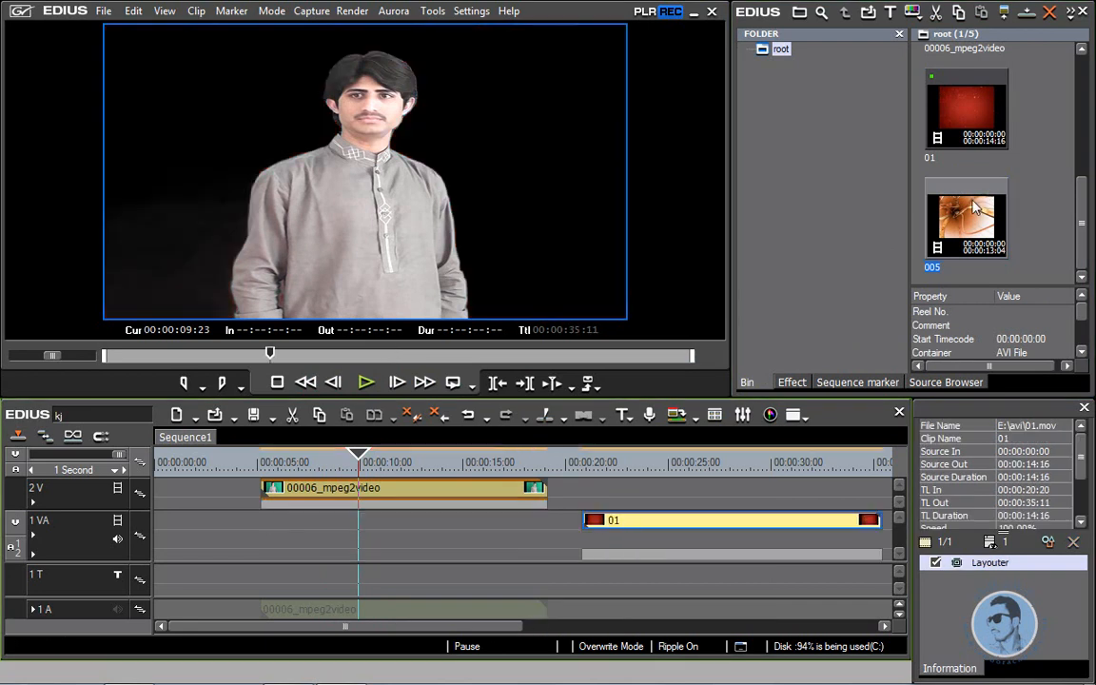
pyautogui.moveTo(335, 579); pyautogui.dragTo(260, 452)
# Step: Play the keyed footage over the 005 background and return the playhead to 00:00:05:04
pyautogui.click(365, 384)
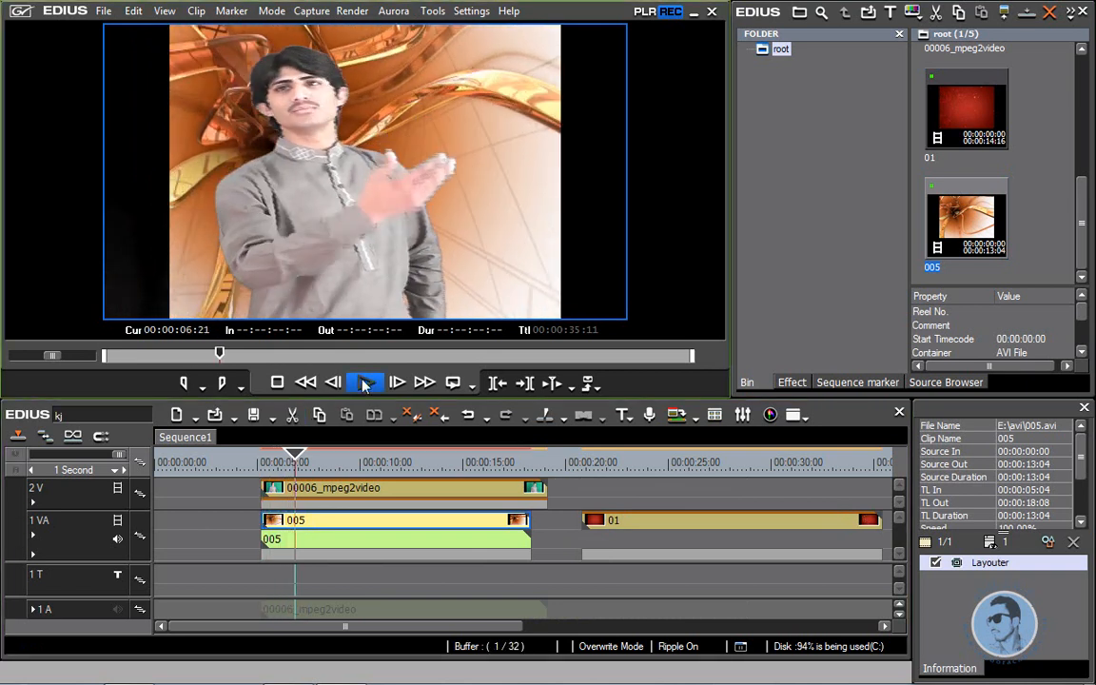
pyautogui.click(366, 384)
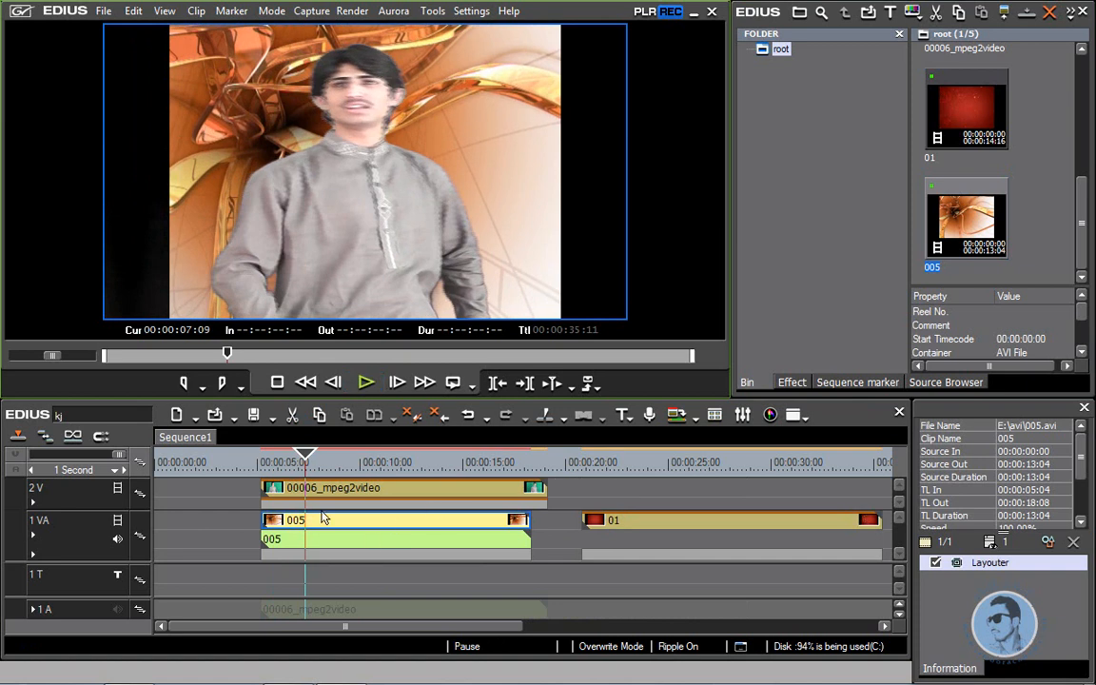
pyautogui.moveTo(249, 464); pyautogui.dragTo(262, 464)
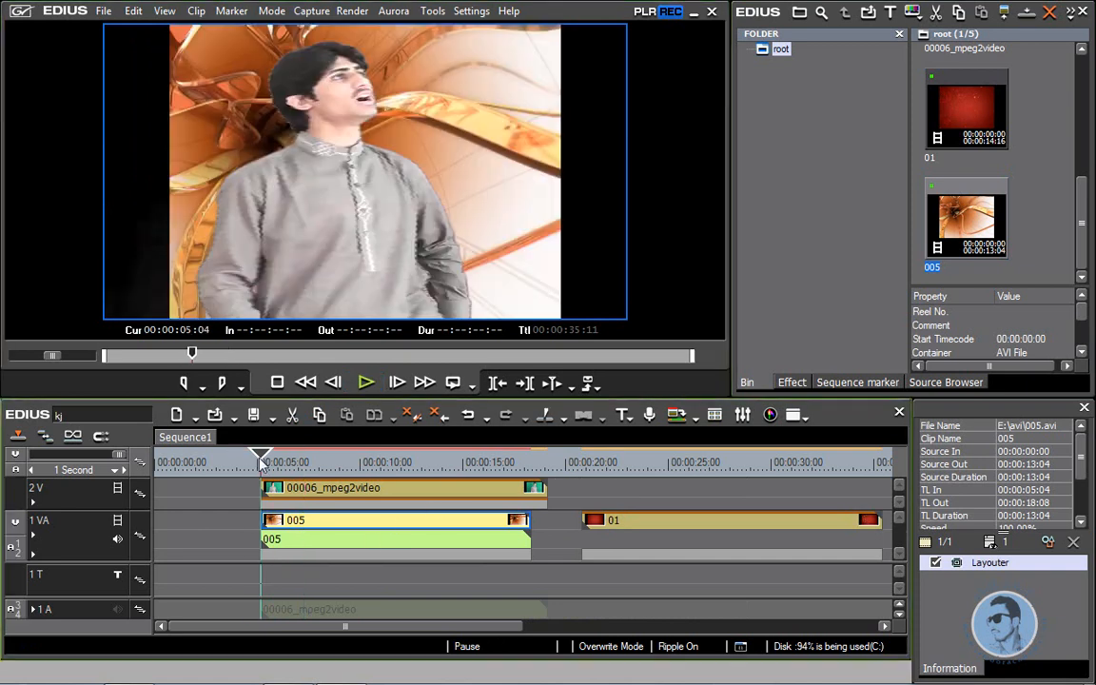
# Step: Mark the range from 00:00:05:04 to 00:00:18:08 with In and Out points and render the 005 background clip
pyautogui.press('i')
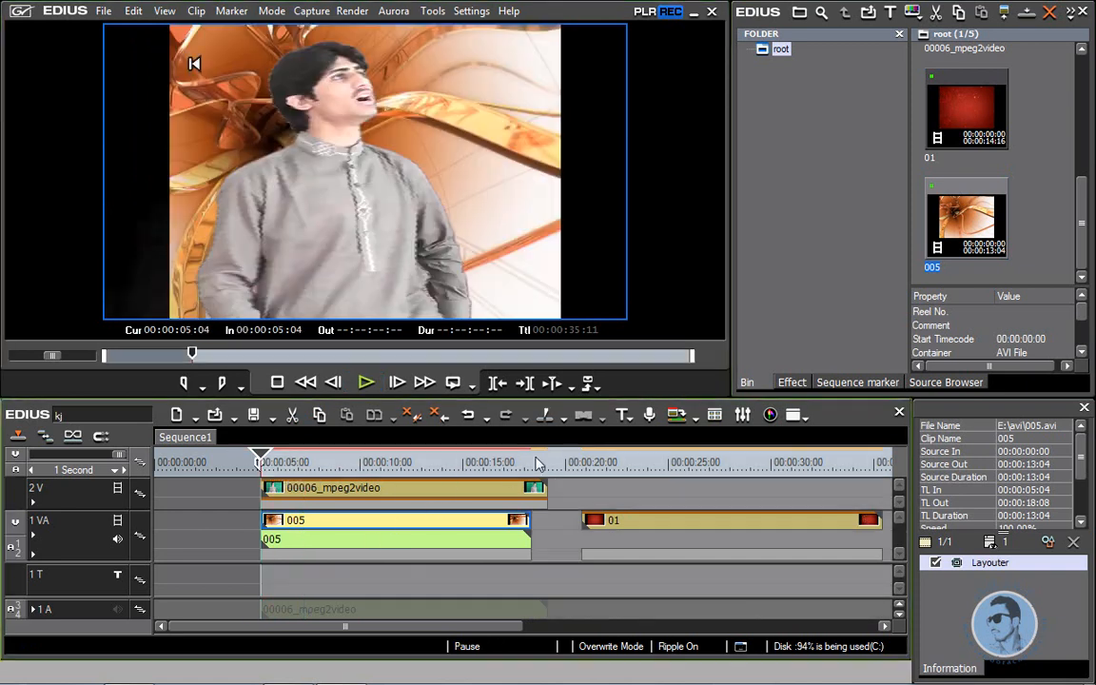
pyautogui.click(536, 463)
pyautogui.press('o')
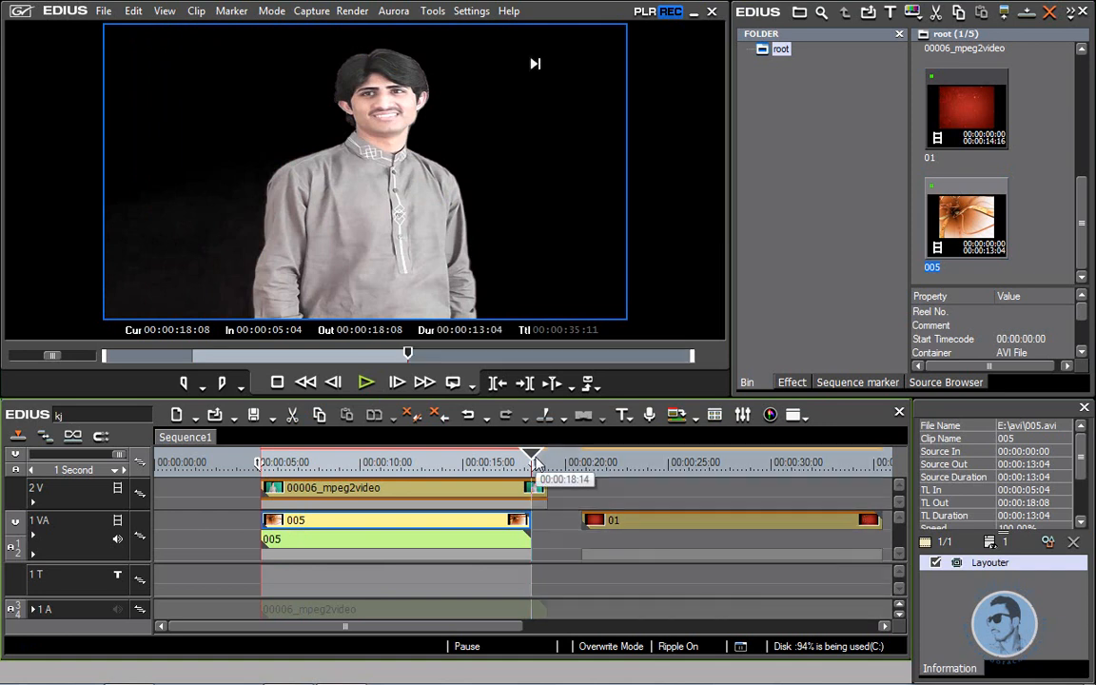
pyautogui.rightClick(432, 534)
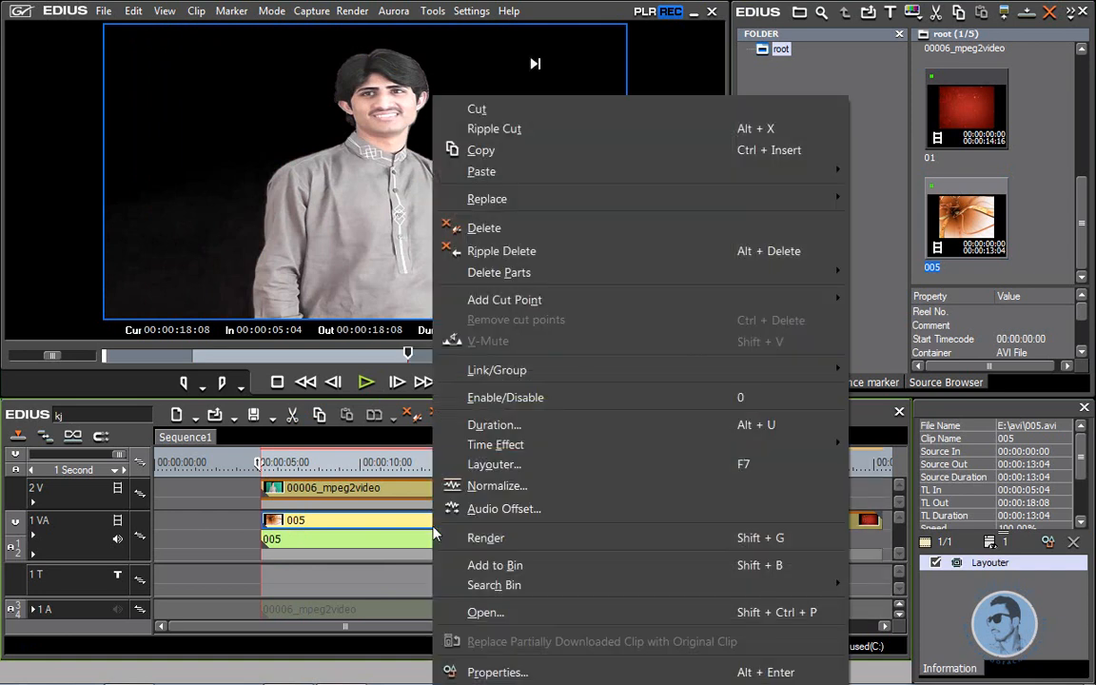
pyautogui.click(514, 540)
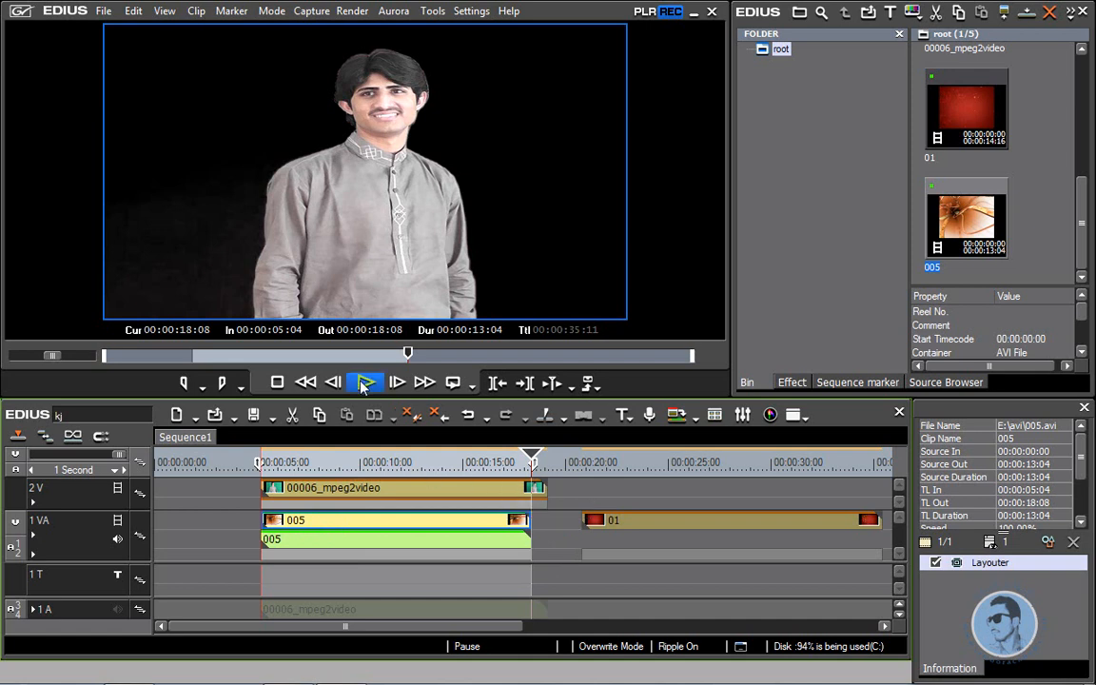
# Step: Play the composite over the rendered 005 background from near the In point and pause at 00:00:11:20
pyautogui.click(267, 463)
pyautogui.click(366, 383)
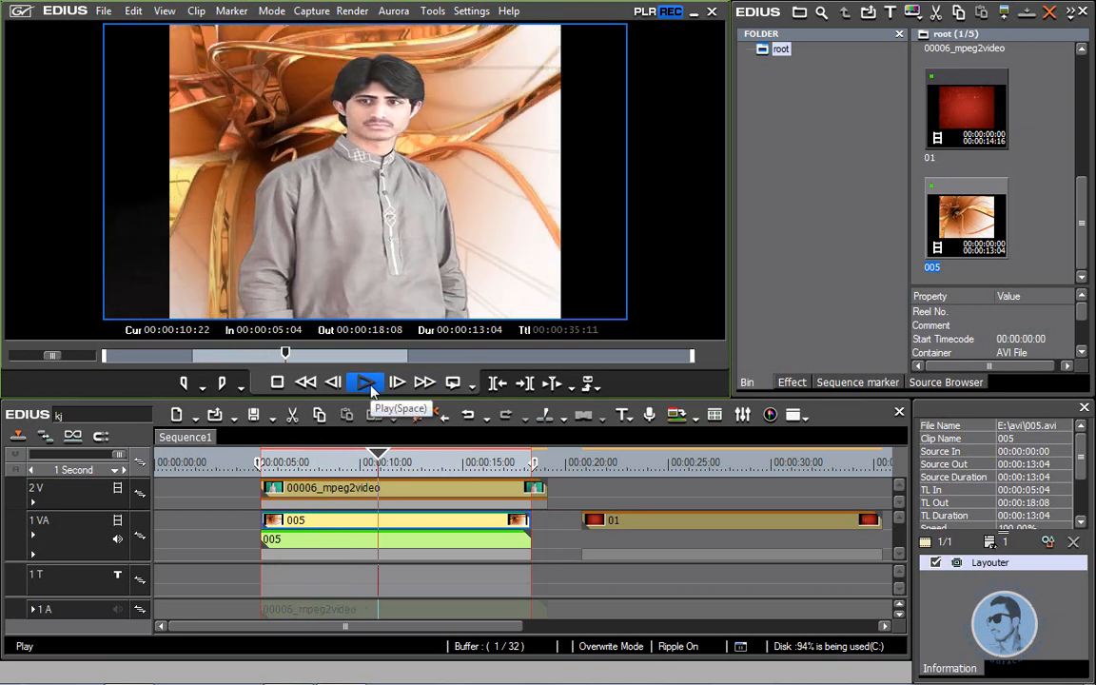
pyautogui.click(370, 385)
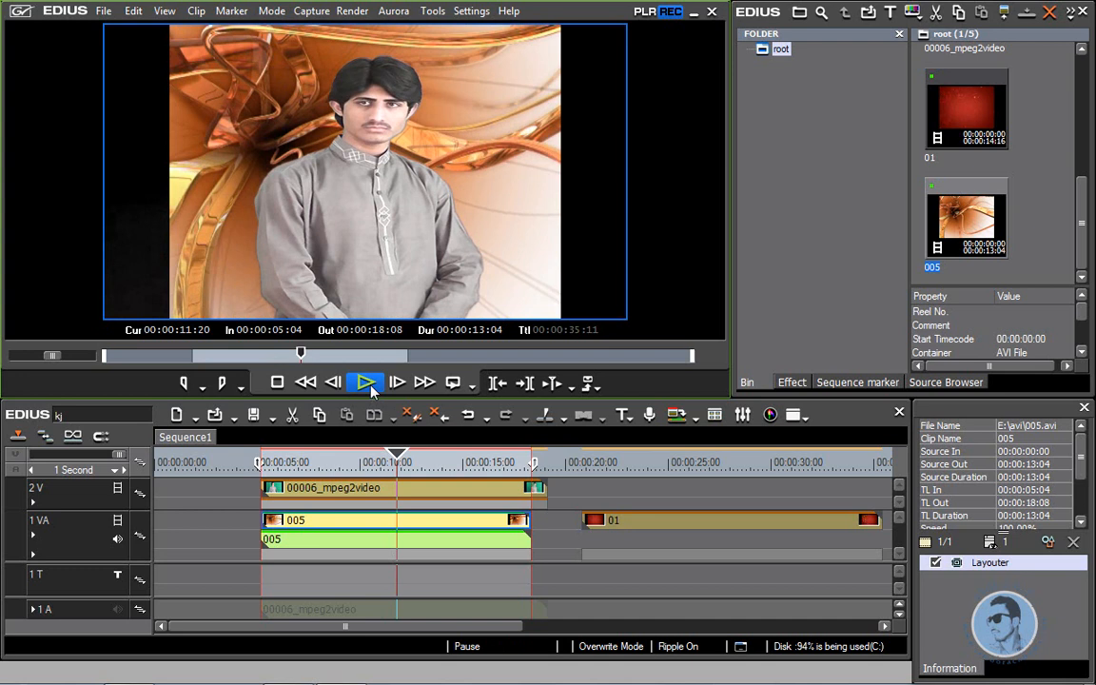